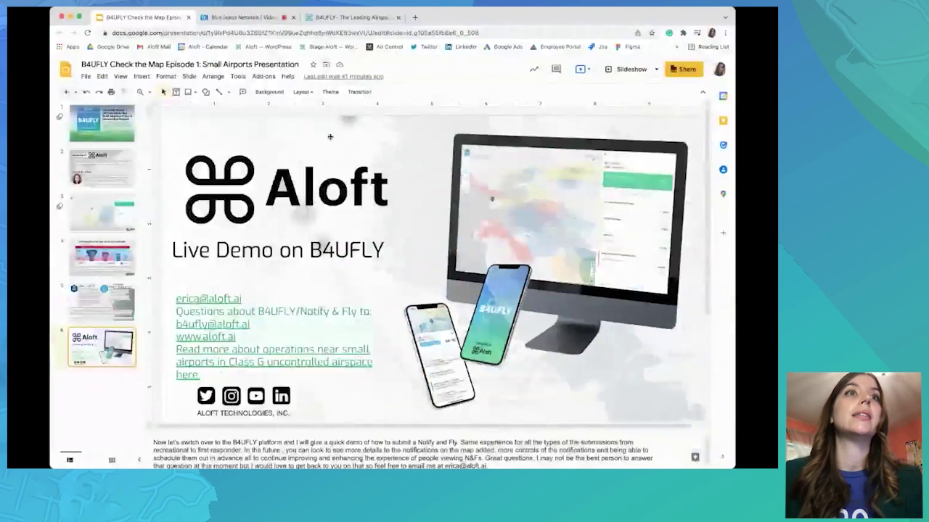
# Switch from the Google Slides deck to the BlueJeans webinar tab
pyautogui.click(255, 17)
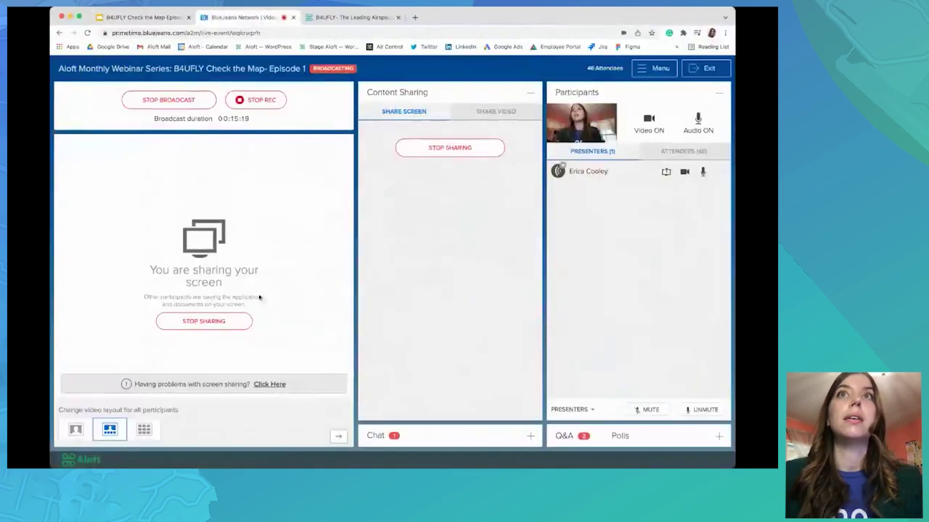
# Stop sharing the slides in BlueJeans so the B4UFLY San Francisco map shows
pyautogui.click(227, 328)
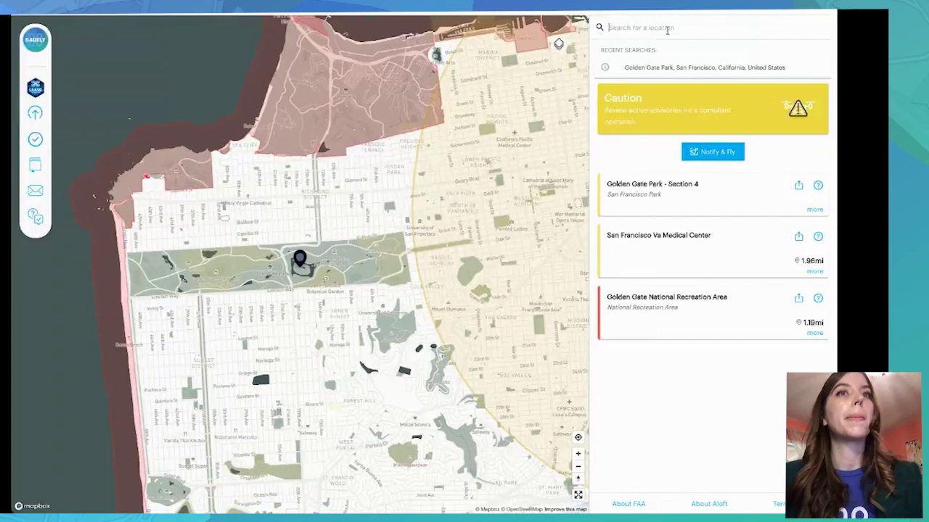
# Search 'son', select Sonoma Skypark and expand its Clear for Takeoff advisory details
pyautogui.write('son')
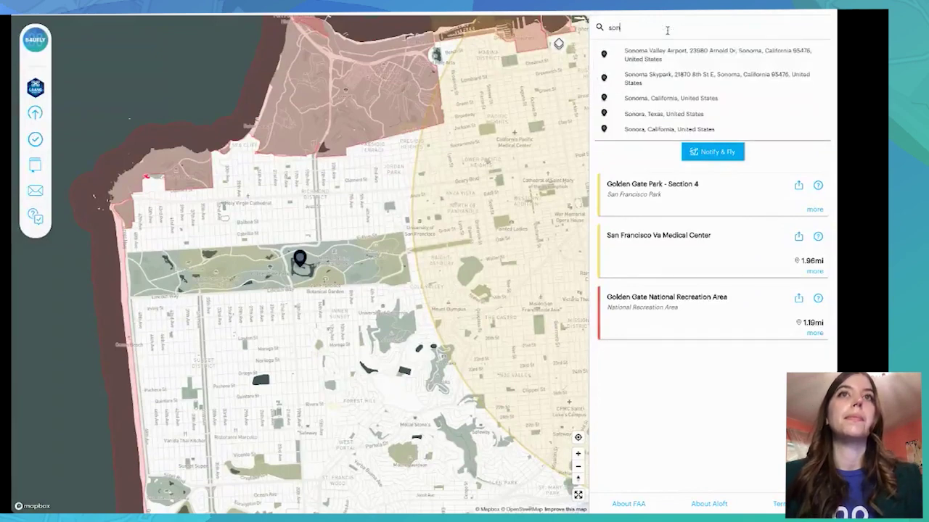
pyautogui.click(645, 76)
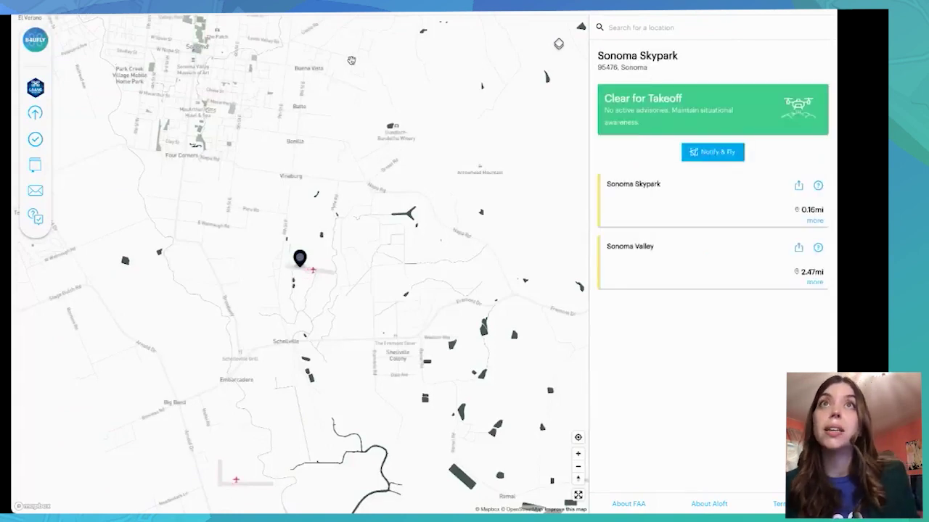
pyautogui.click(815, 219)
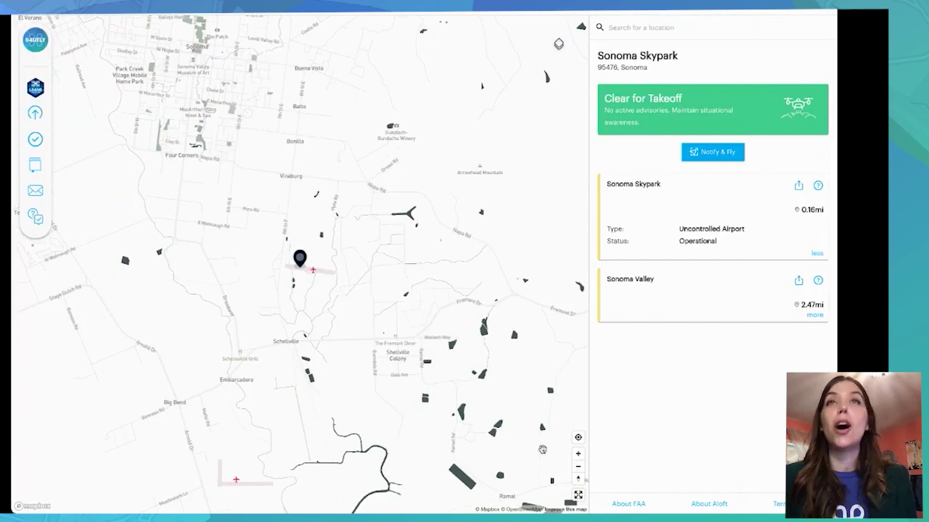
pyautogui.click(578, 456)
pyautogui.click(578, 455)
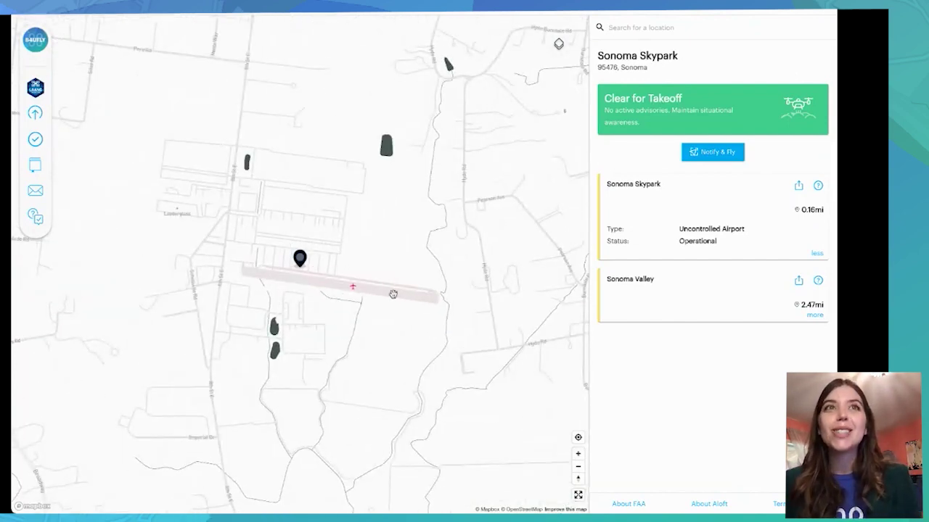
pyautogui.click(579, 472)
pyautogui.click(579, 471)
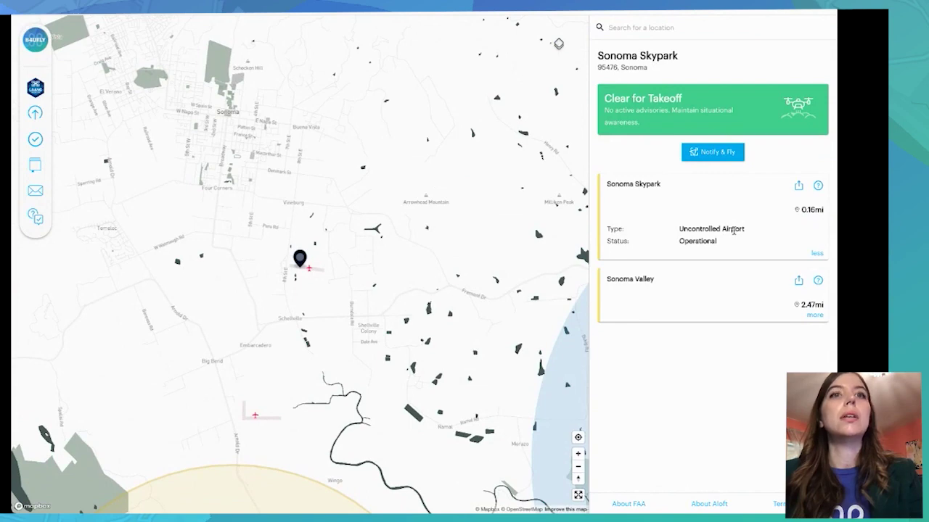
# Place the pin beside the Sonoma Skypark runway at 38.25764144, -122.43676904
pyautogui.moveTo(436, 334); pyautogui.dragTo(400, 322)
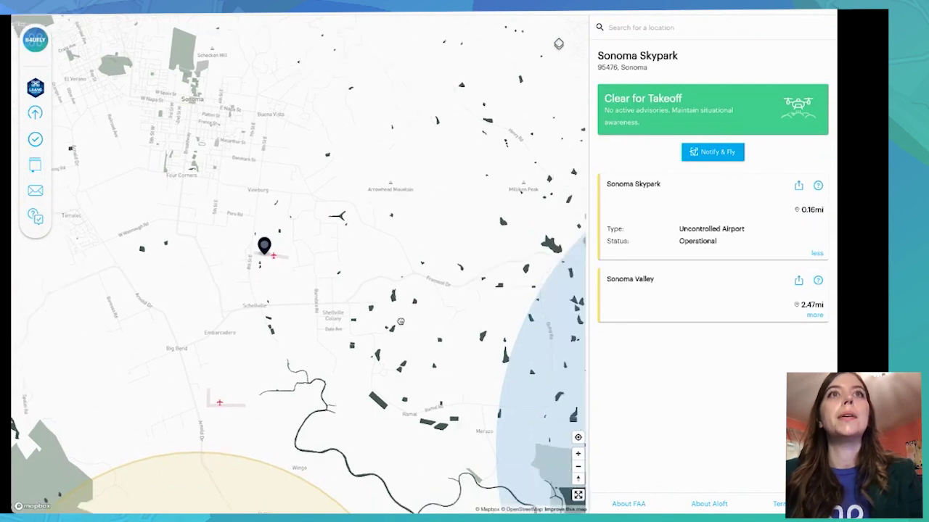
pyautogui.click(332, 274)
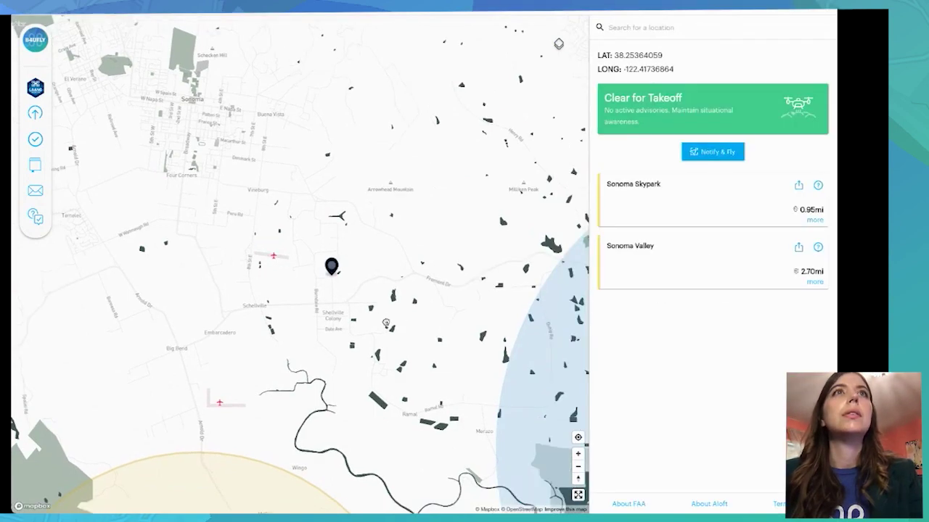
pyautogui.moveTo(331, 273); pyautogui.dragTo(234, 220)
pyautogui.click(167, 206)
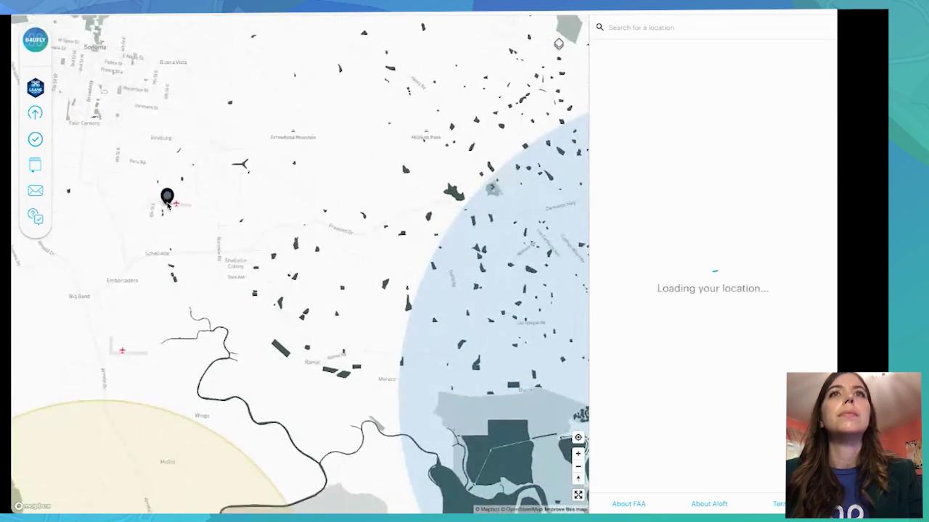
pyautogui.moveTo(303, 315); pyautogui.dragTo(223, 262)
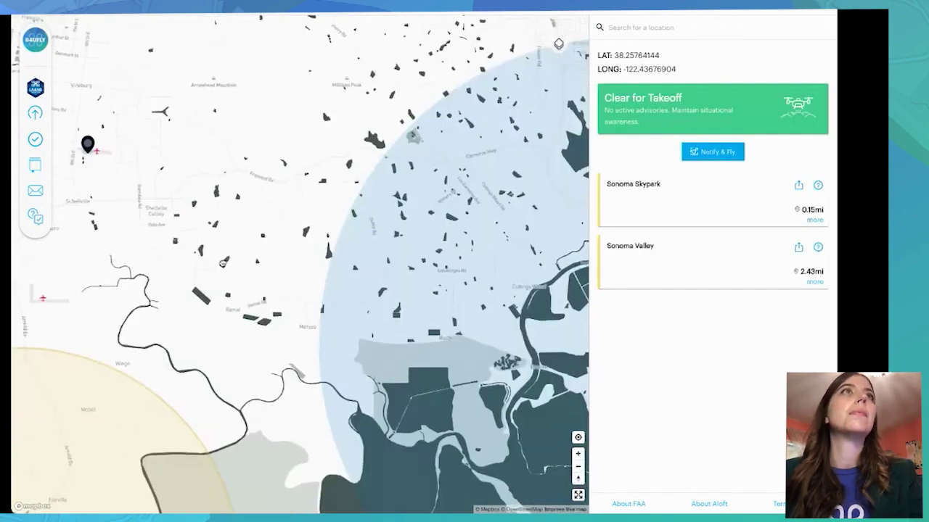
pyautogui.click(579, 467)
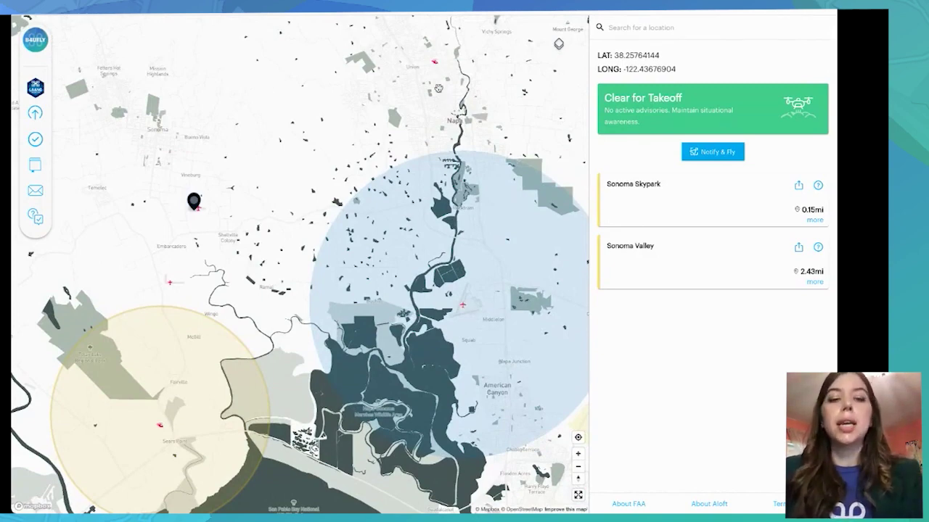
# Check the NAPA CLASS D airspace near Napa airport, then return the pin near Sonoma Skypark
pyautogui.click(469, 310)
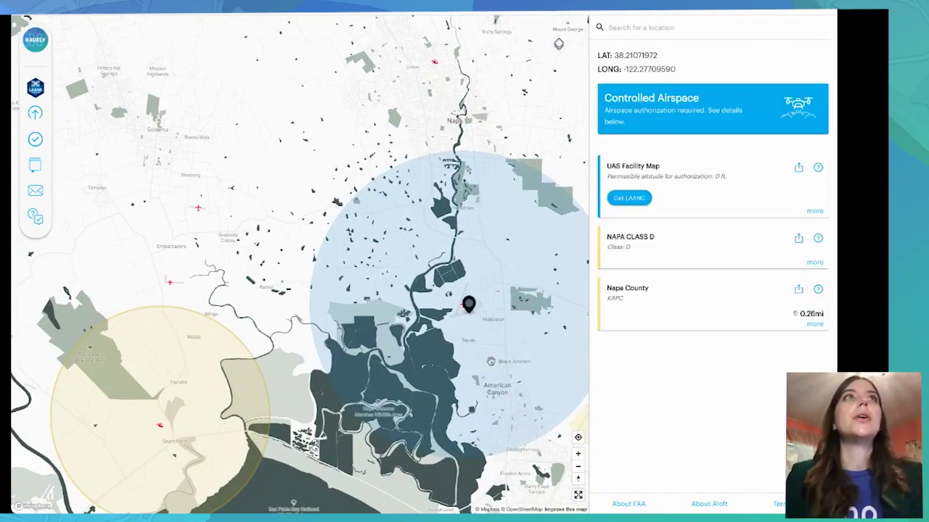
pyautogui.click(812, 264)
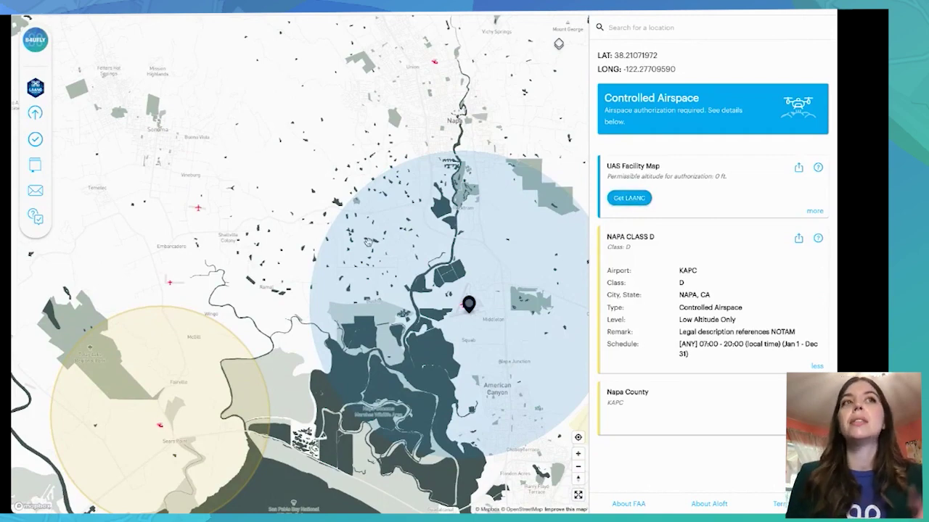
pyautogui.click(182, 206)
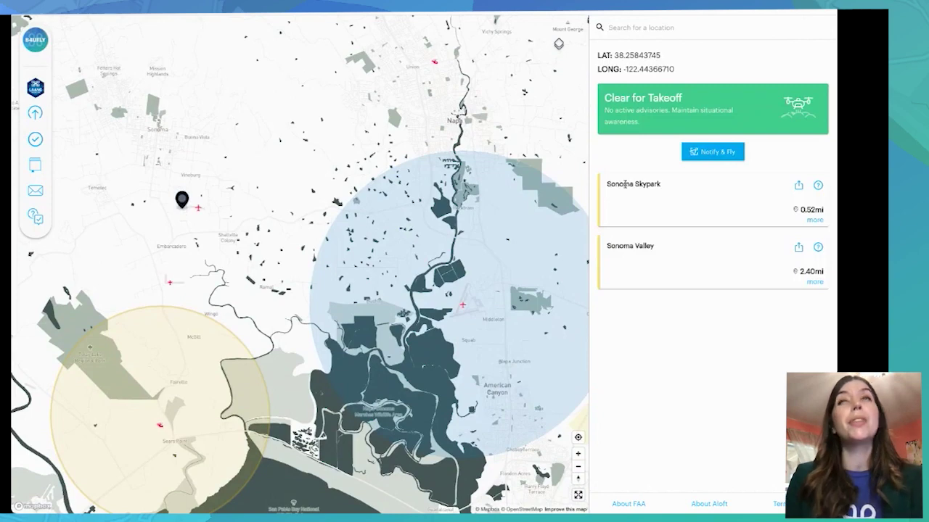
# Zoom in on the Sonoma pin and start a Notify & Fly request: Recreational, 400 feet, 60 minutes
pyautogui.click(718, 157)
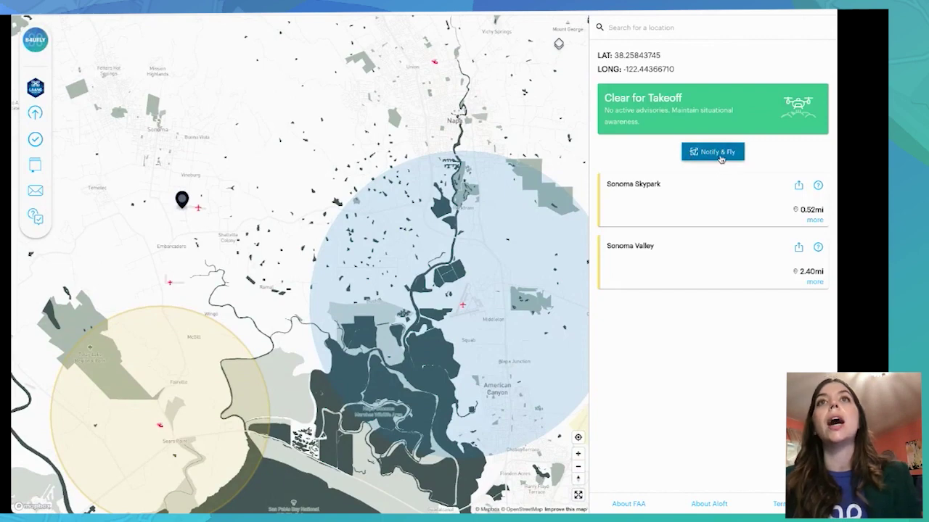
pyautogui.click(580, 455)
pyautogui.scroll(1, 321, 107)
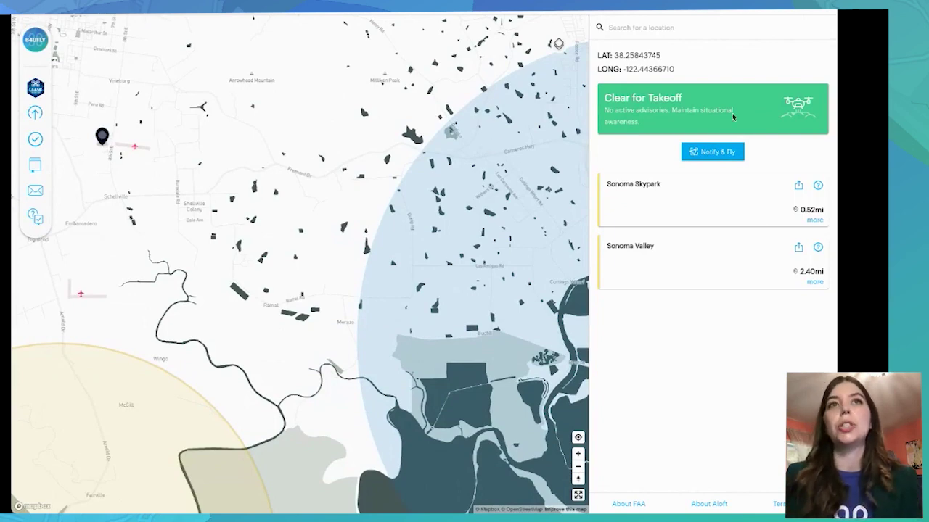
pyautogui.click(702, 154)
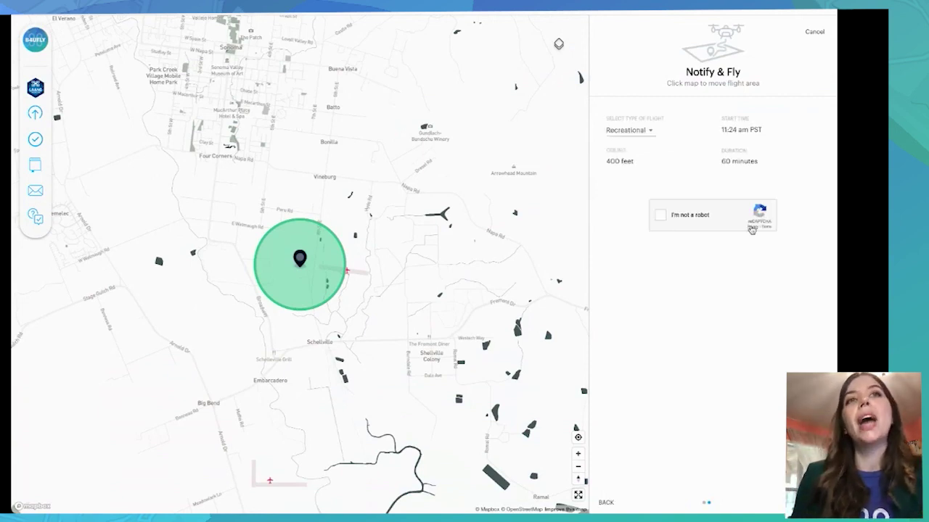
# Change the Notify & Fly flight type from Recreational to Commercial
pyautogui.click(650, 134)
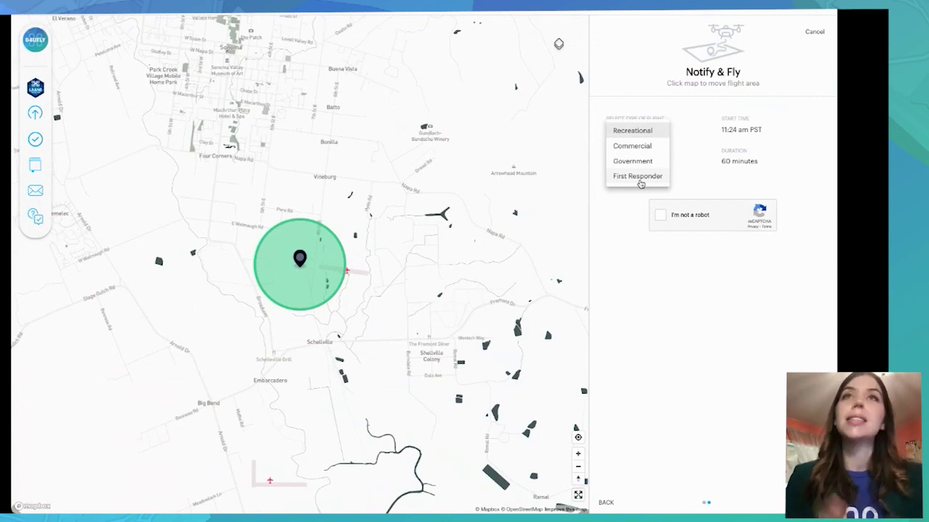
pyautogui.click(652, 147)
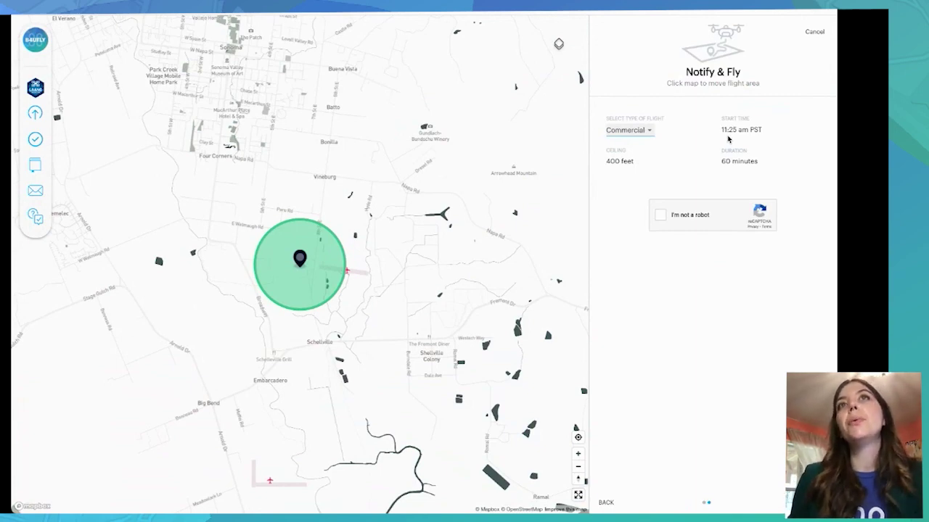
# Pass the reCAPTCHA check and submit the Commercial flight area near Sonoma
pyautogui.click(658, 215)
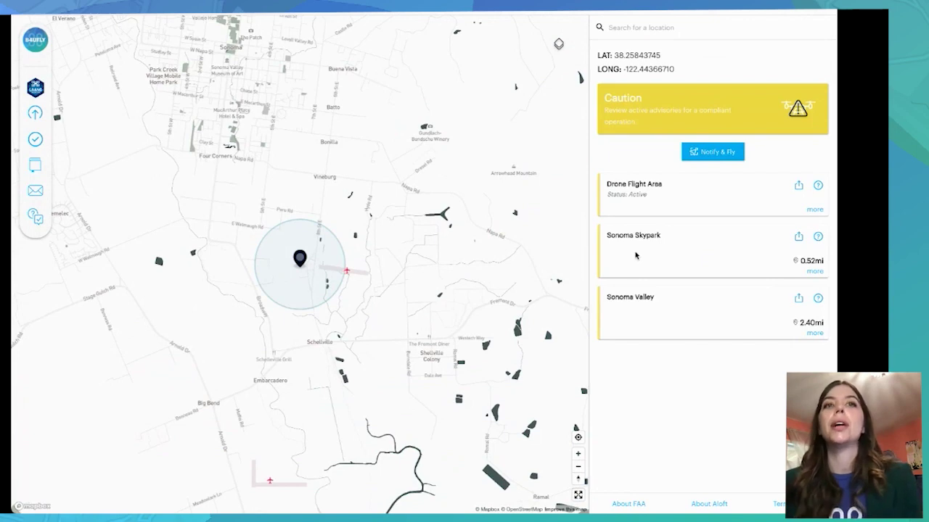
# Expand the Drone Flight Area card: Commercial, 02/01/22 11:28am PST, 60 minutes, 400 feet
pyautogui.click(814, 211)
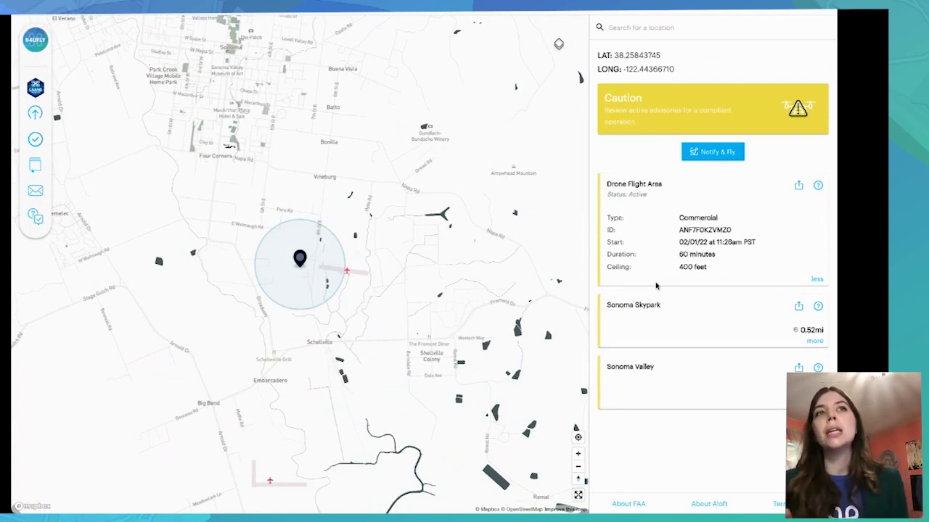
# Zoom out and pan the map toward the blue Napa controlled-airspace circle
pyautogui.click(576, 466)
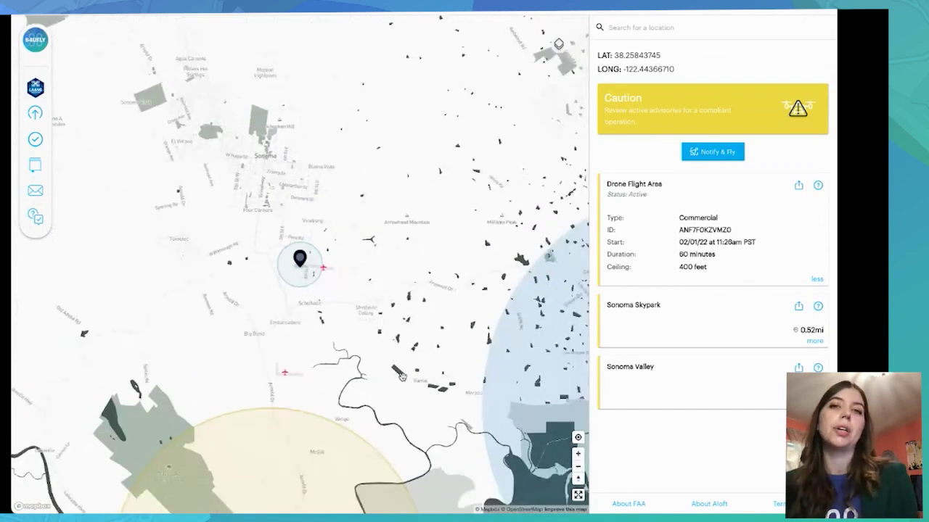
pyautogui.moveTo(403, 378); pyautogui.dragTo(376, 372)
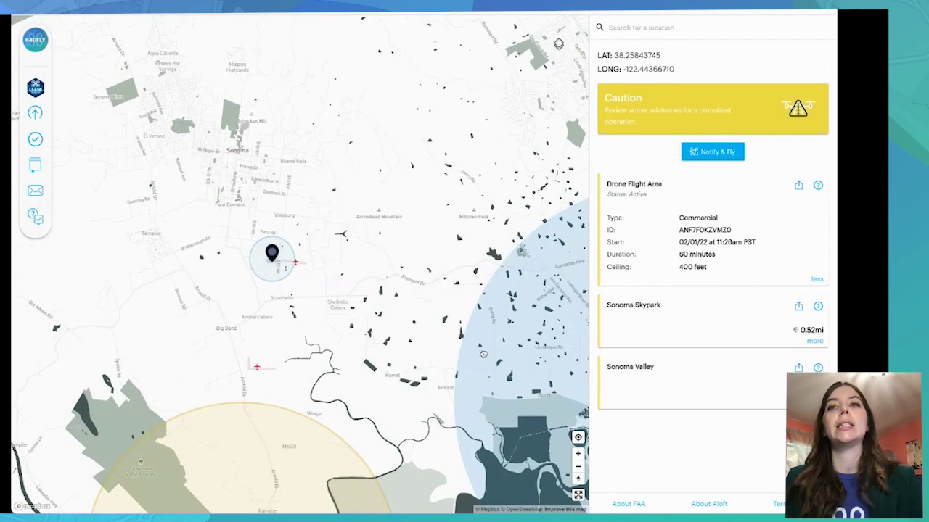
pyautogui.moveTo(484, 352); pyautogui.dragTo(356, 308)
pyautogui.moveTo(479, 330); pyautogui.dragTo(466, 326)
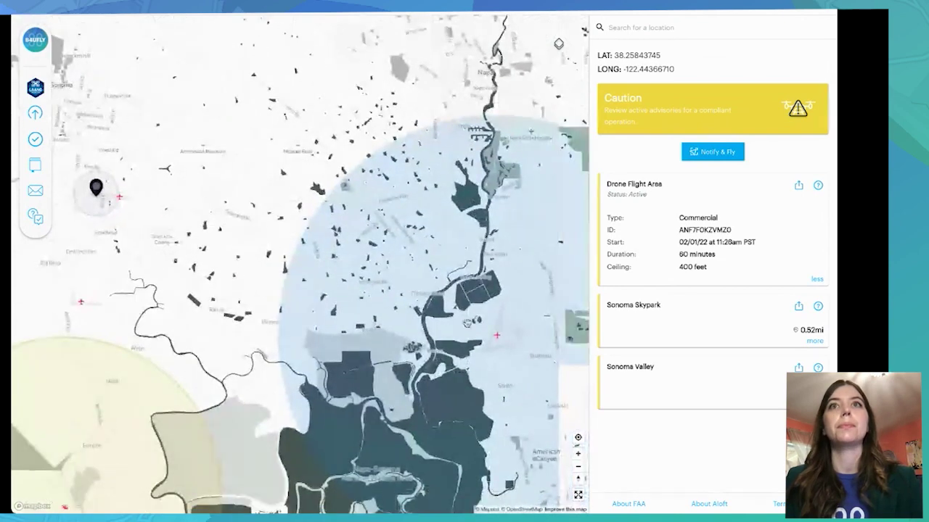
# Drop the location pin inside Napa's blue controlled-airspace circle to see its advisories
pyautogui.click(465, 325)
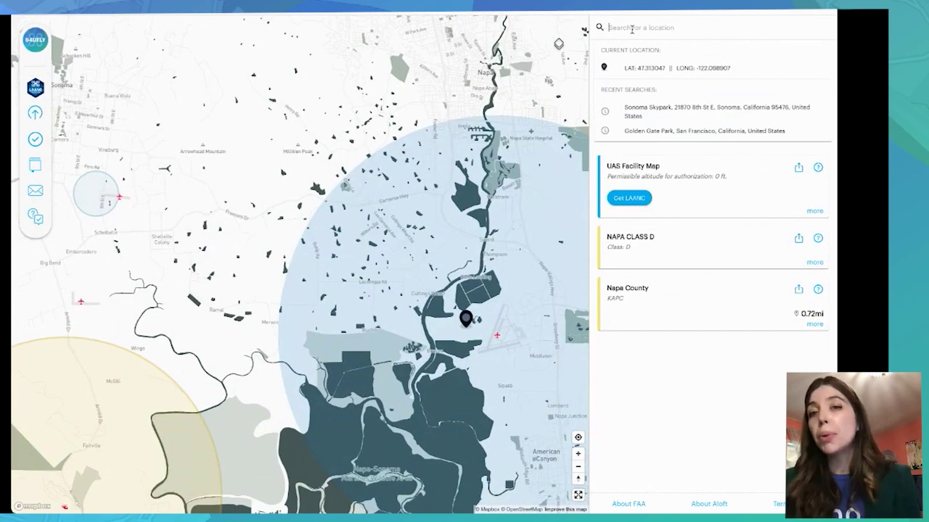
# Search 'linden', jump to Linden NJ, and pin Linden airport to view its advisory details
pyautogui.write('linden')
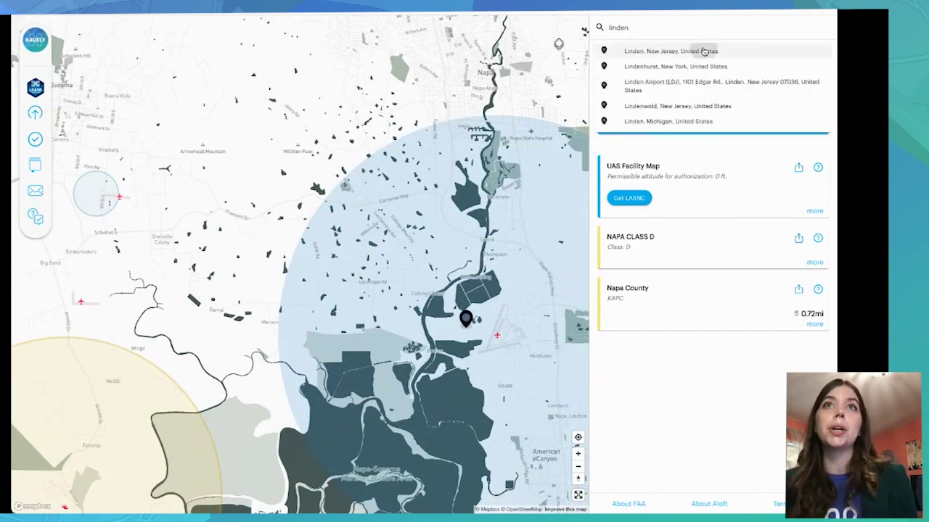
pyautogui.click(702, 51)
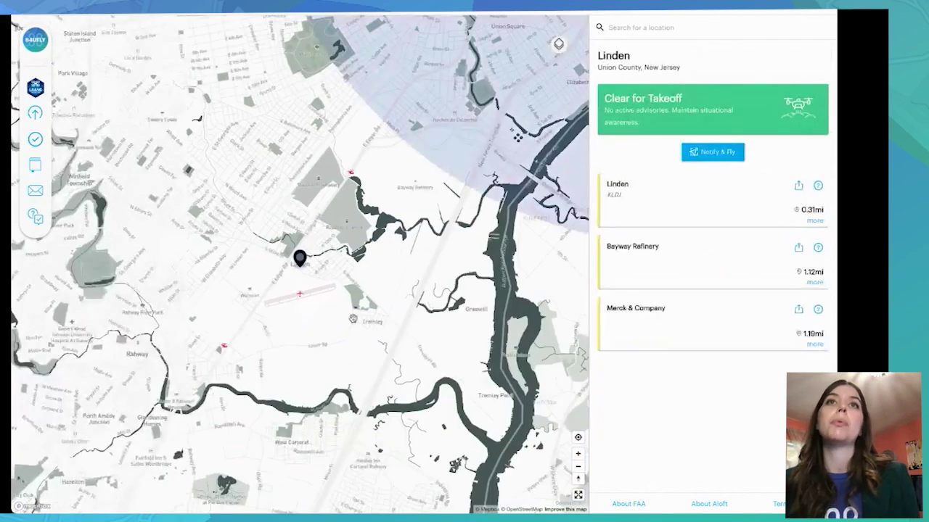
pyautogui.moveTo(309, 309); pyautogui.dragTo(304, 295)
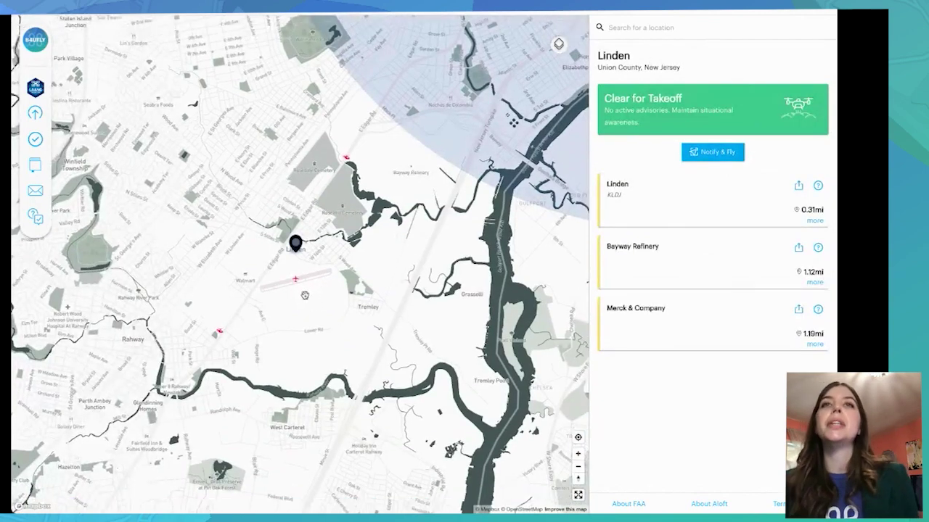
pyautogui.click(272, 287)
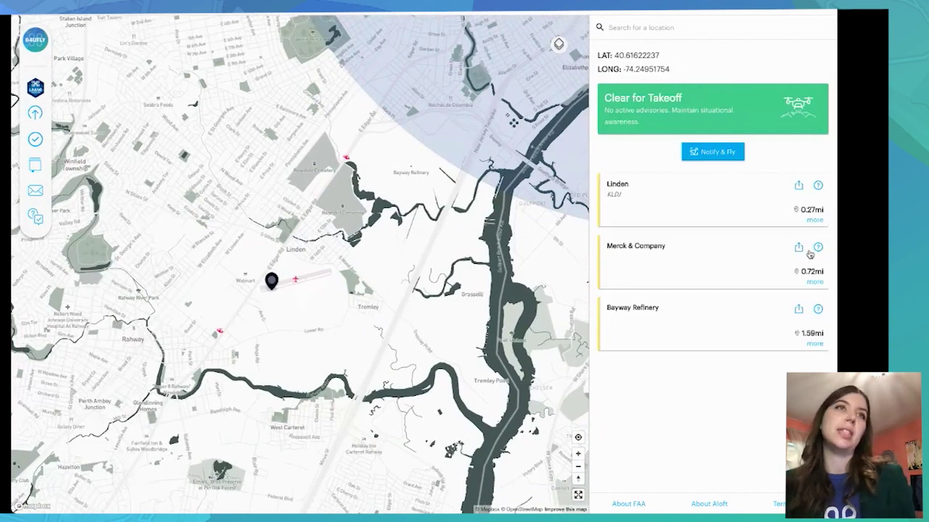
pyautogui.click(813, 220)
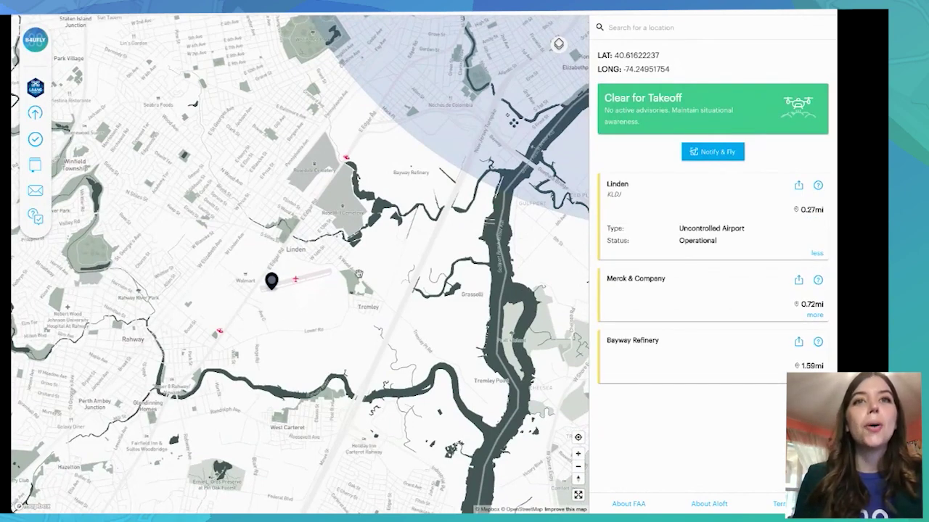
pyautogui.click(578, 454)
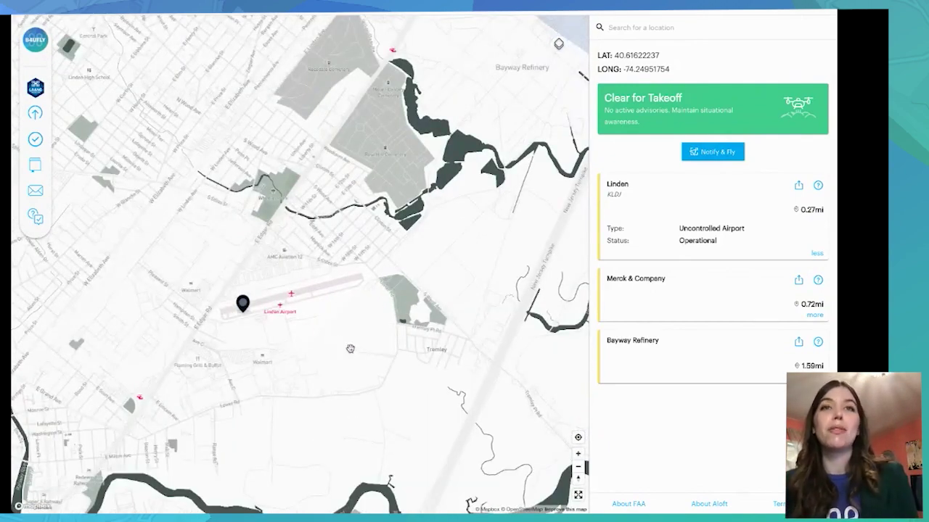
# Move the pin to Newark airport and show the NEW YORK CLASS B airspace details
pyautogui.click(578, 468)
pyautogui.click(578, 470)
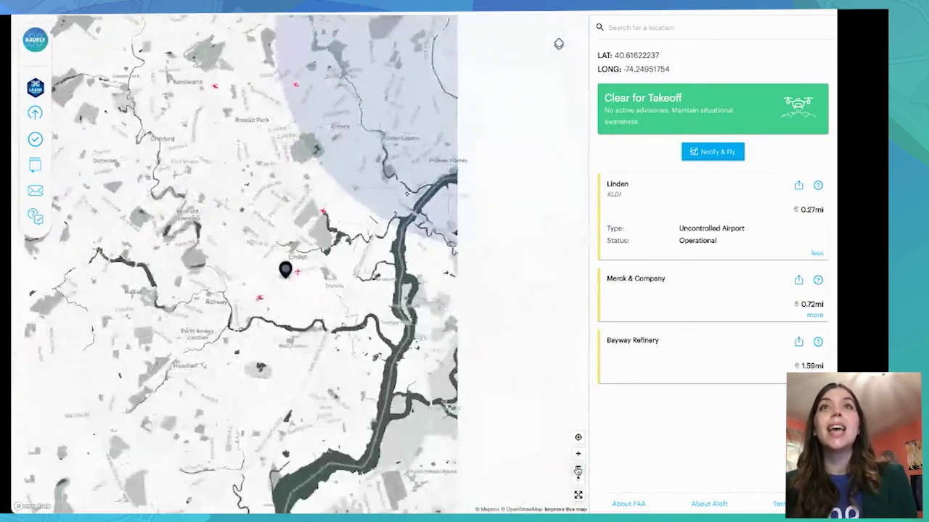
pyautogui.click(578, 468)
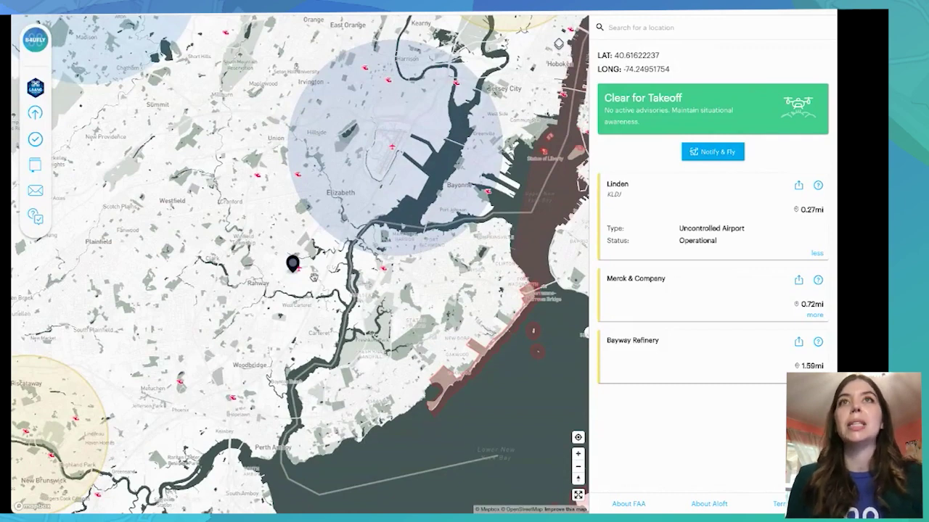
pyautogui.click(379, 150)
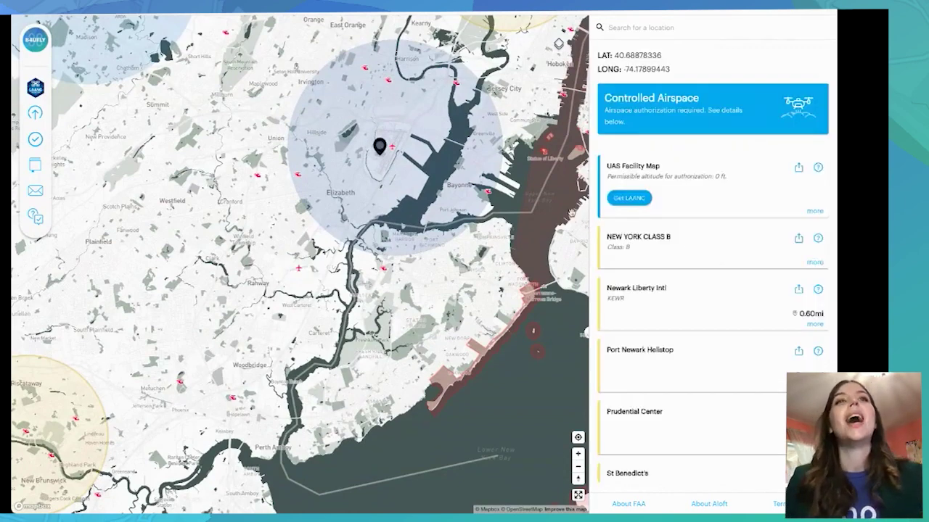
pyautogui.click(813, 262)
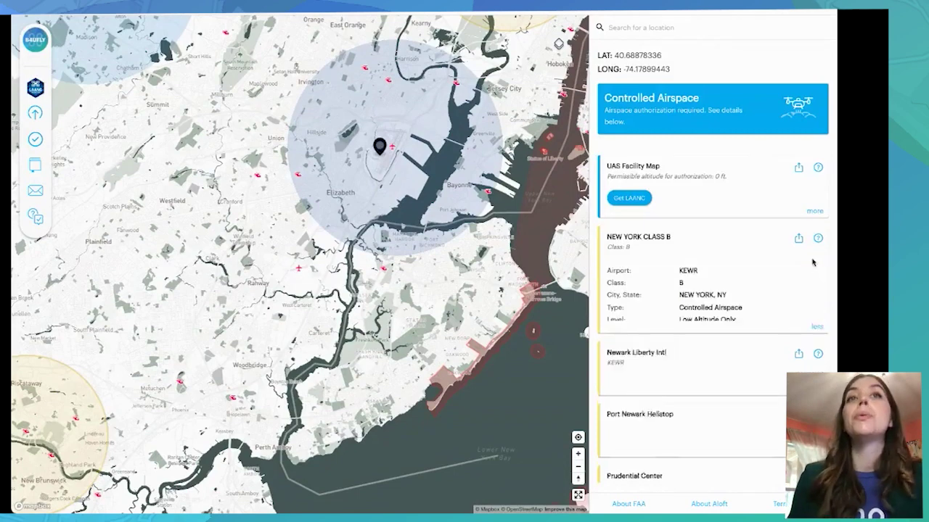